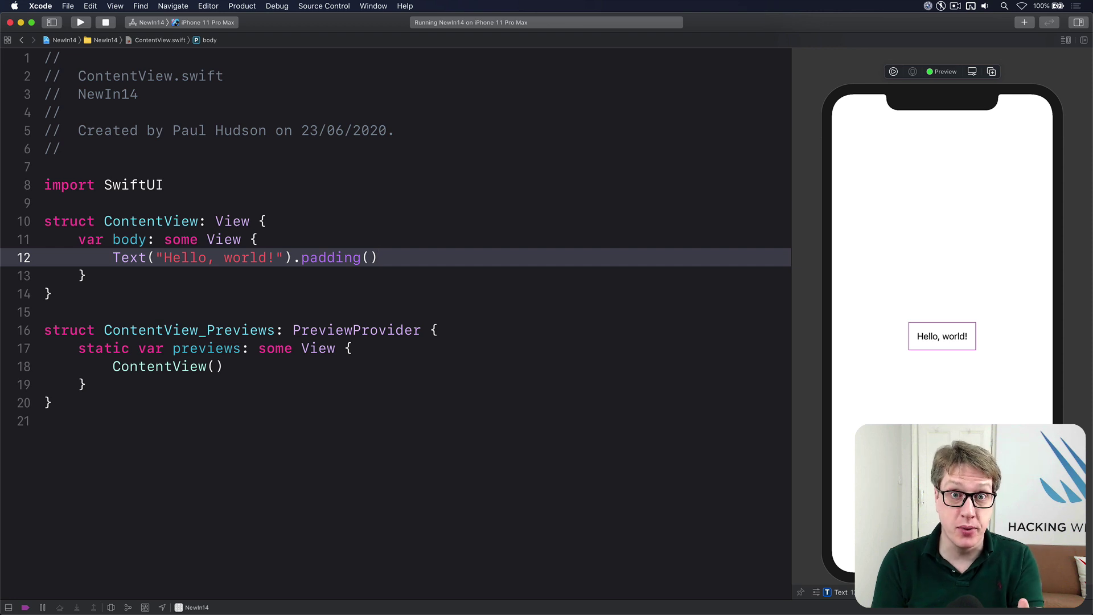
- Declare `let colors: [Color] = [.red, .green, .blue]` above ContentView's body
{"action": "key", "text": "Up"}
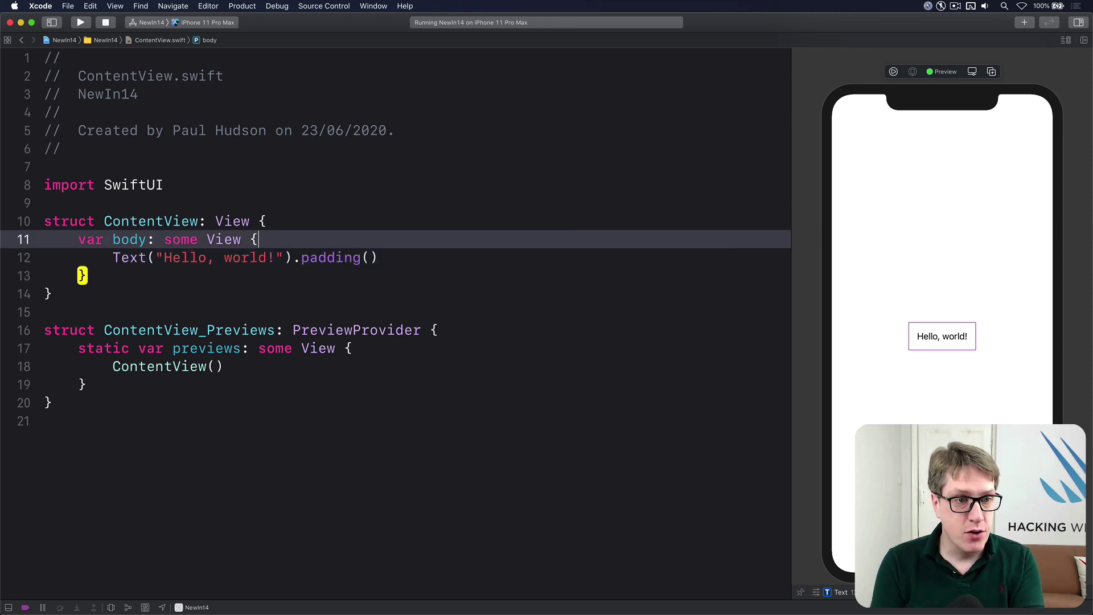
{"action": "key", "text": "Up"}
{"action": "key", "text": "Return"}
{"action": "key", "text": "Return"}
{"action": "key", "text": "Up"}
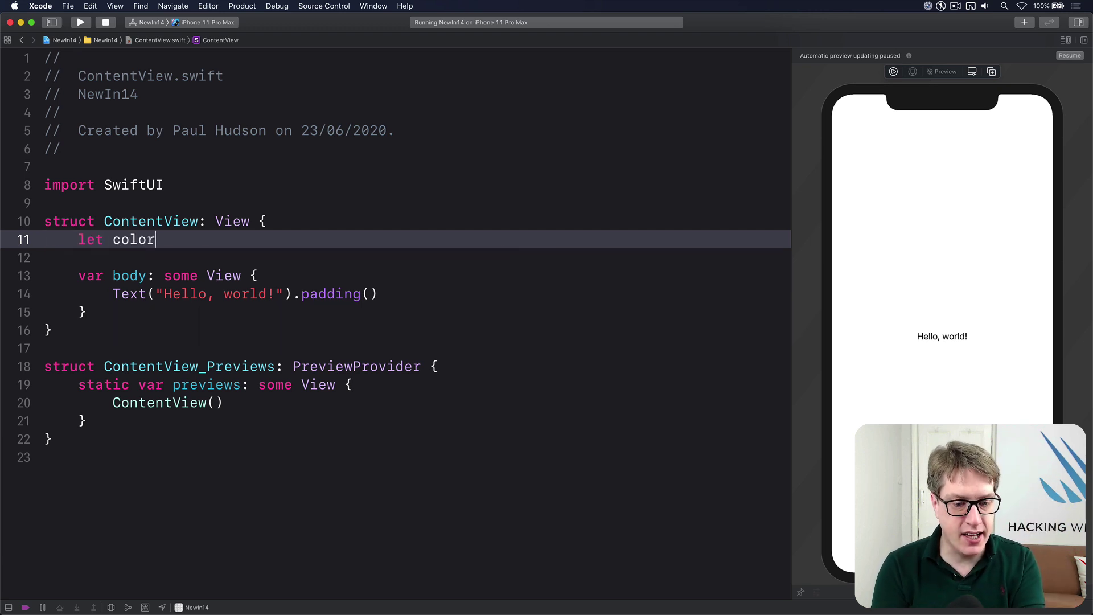
{"action": "type", "text": "Col"}
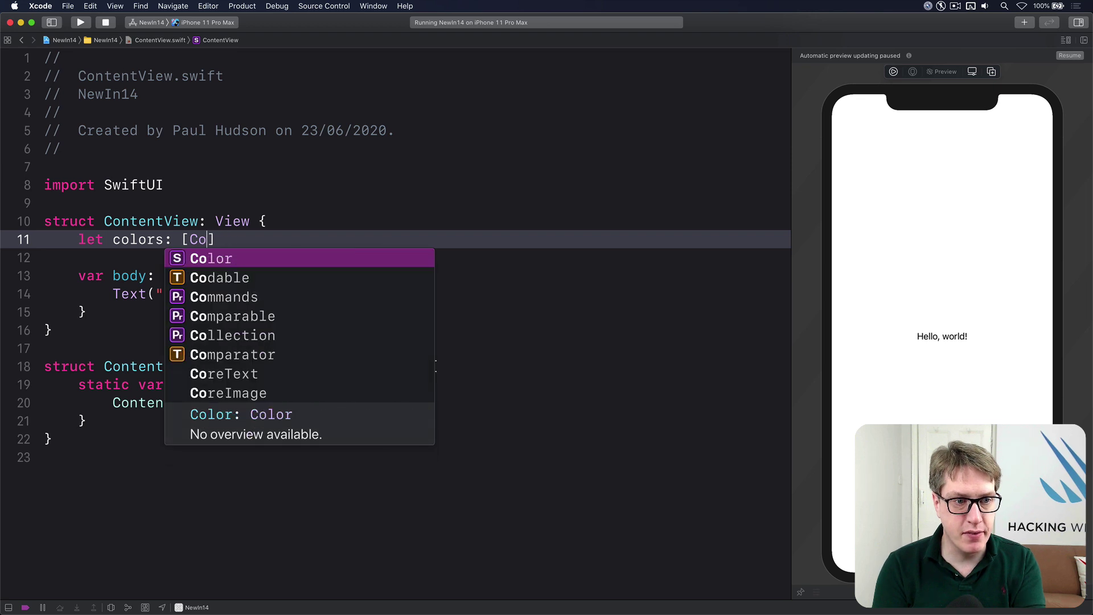
{"action": "type", "text": "or"}
{"action": "type", "text": "] = "}
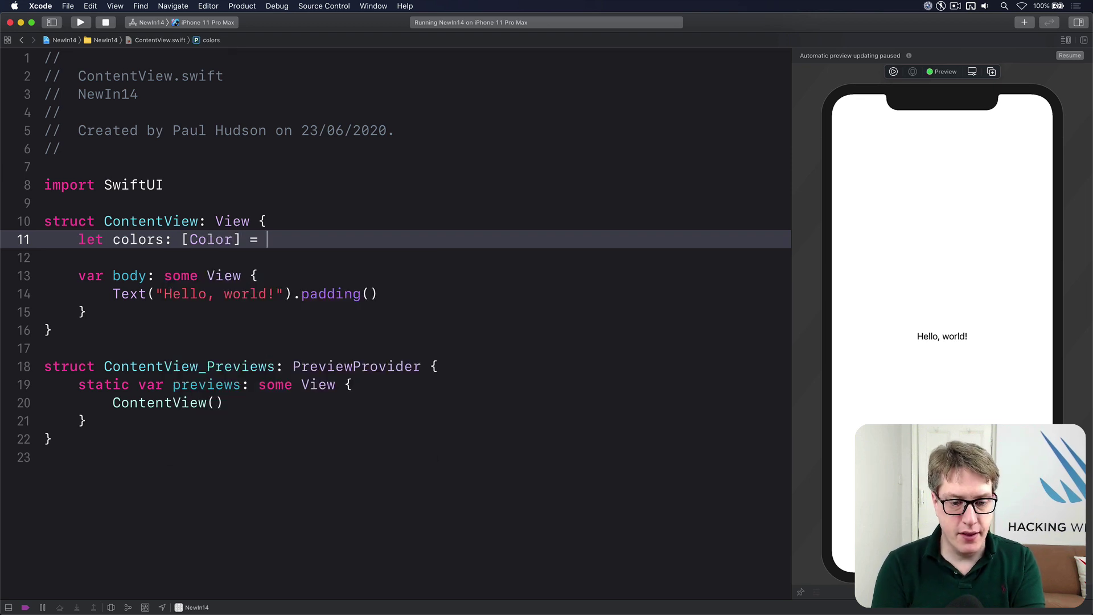
{"action": "type", "text": "[.red, .gr"}
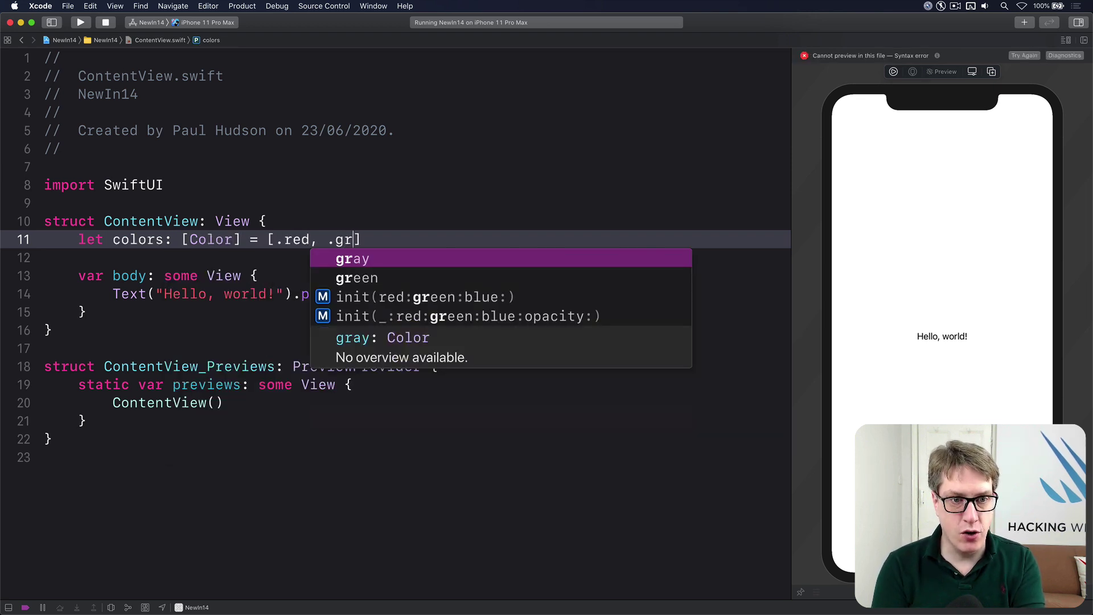
{"action": "type", "text": "een."}
{"action": "key", "text": "BackSpace"}
{"action": "type", "text": ", .blue"}
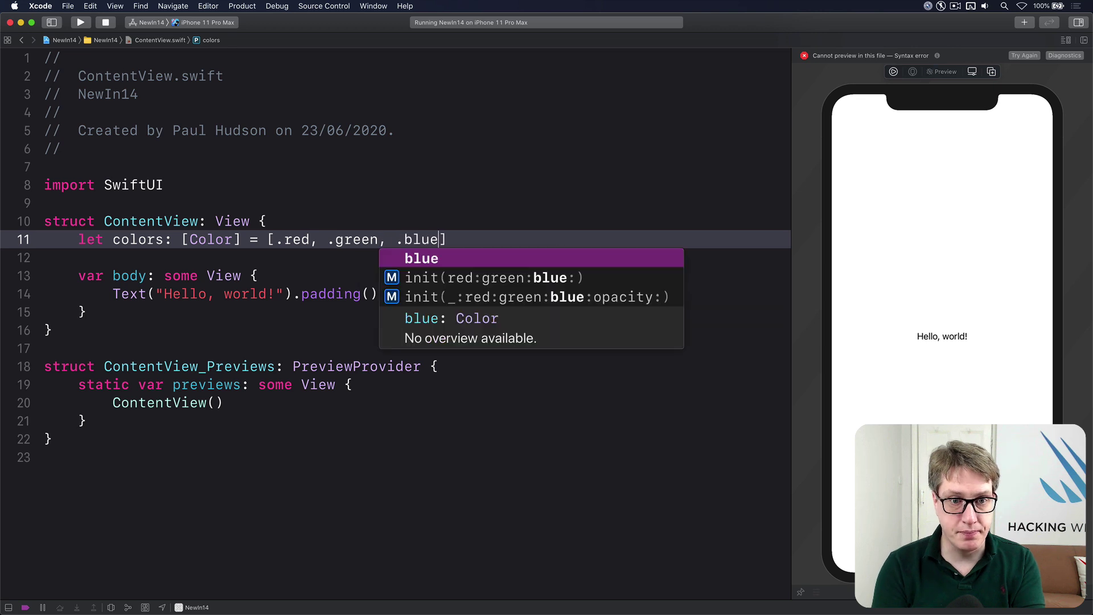
{"action": "type", "text": "]"}
{"action": "key", "text": "Down"}
{"action": "key", "text": "Down"}
- Swap the Hello, world! text for a ScrollView holding a `ScrollViewReader { value in }`
{"action": "key", "text": "shift+super+Left"}
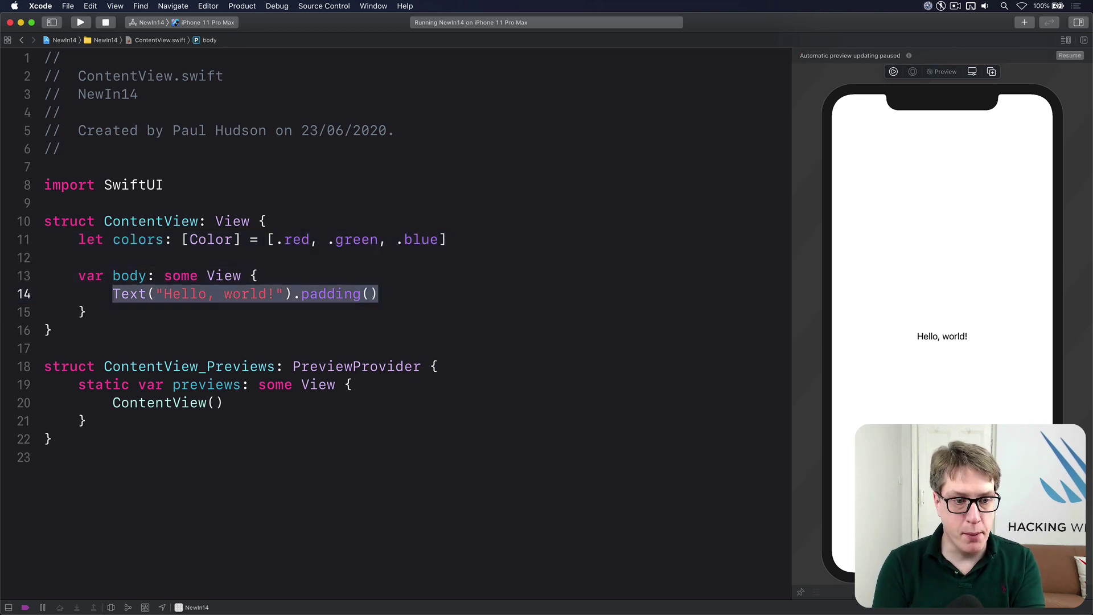
{"action": "type", "text": "ScrollV"}
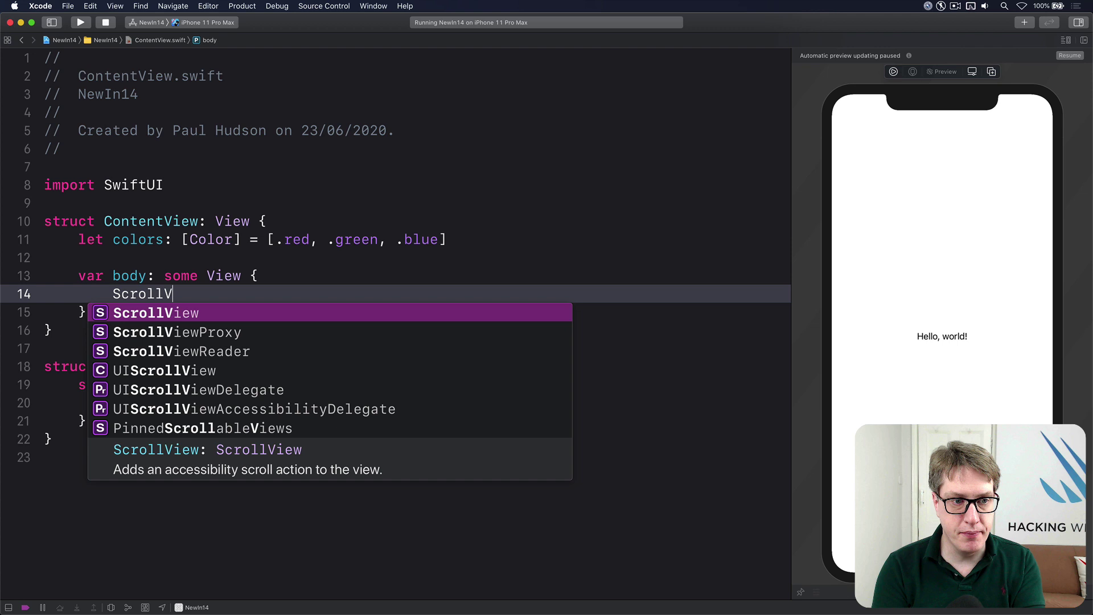
{"action": "type", "text": "iew {"}
{"action": "key", "text": "Return"}
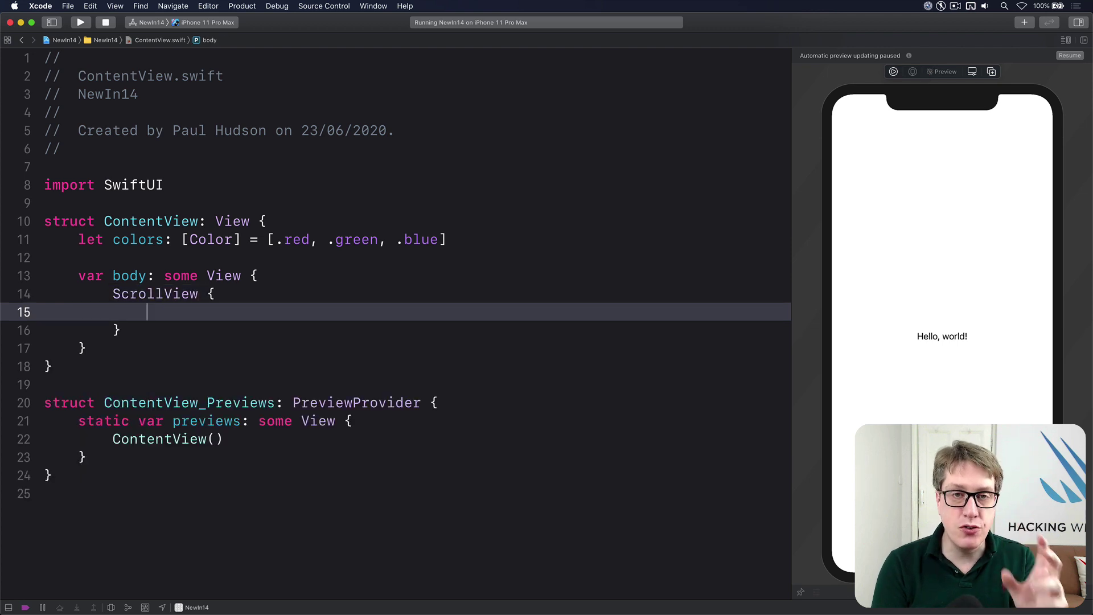
{"action": "type", "text": "ScrollV"}
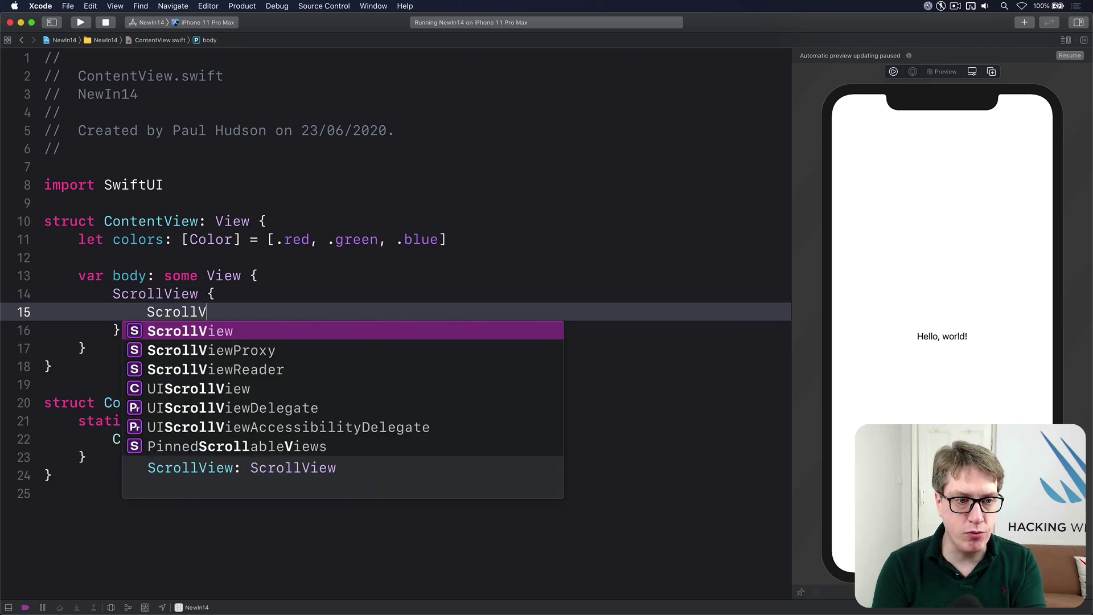
{"action": "type", "text": "iewReader {"}
{"action": "key", "text": "Return"}
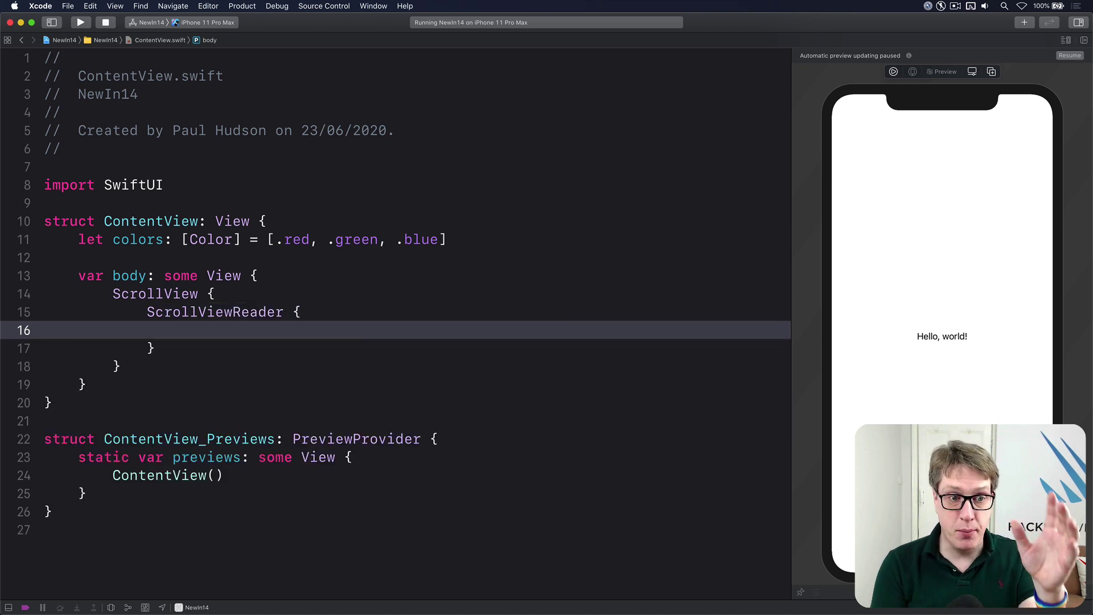
{"action": "key", "text": "Up"}
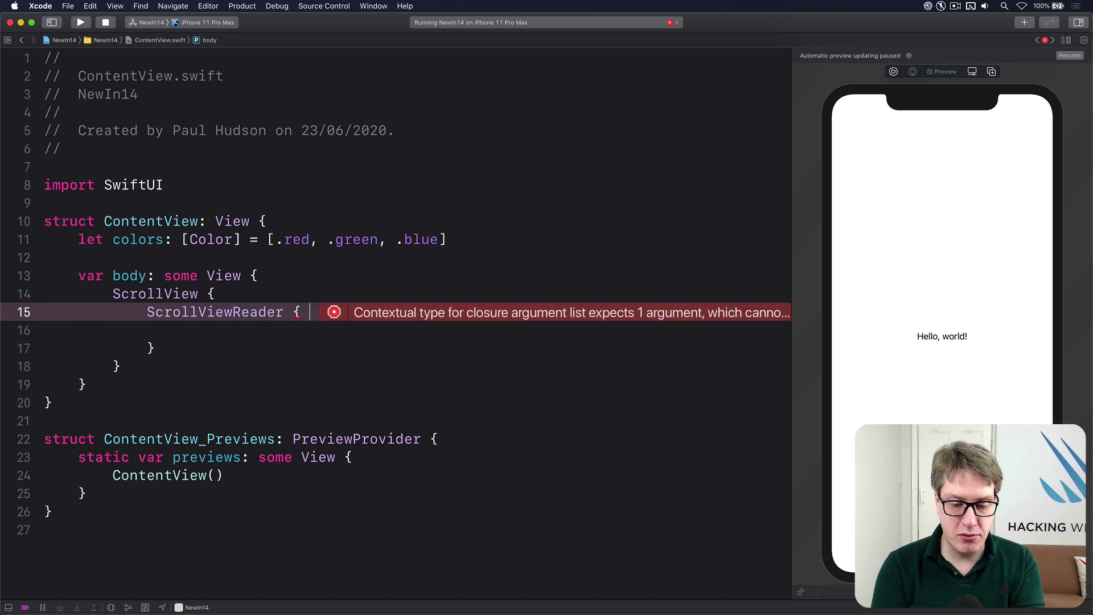
{"action": "type", "text": "value in"}
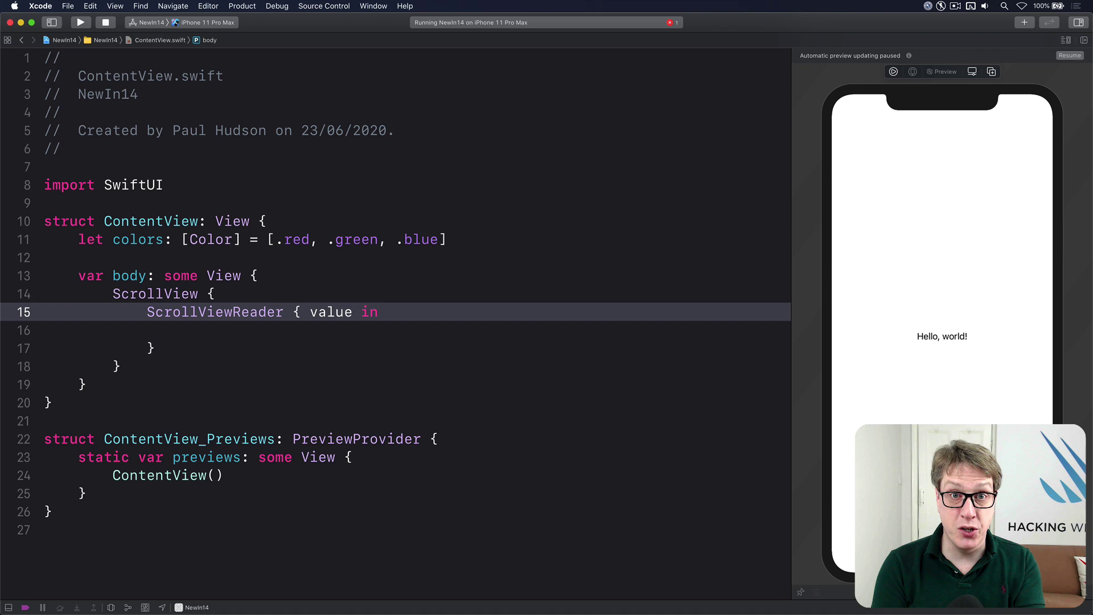
{"action": "key", "text": "Down"}
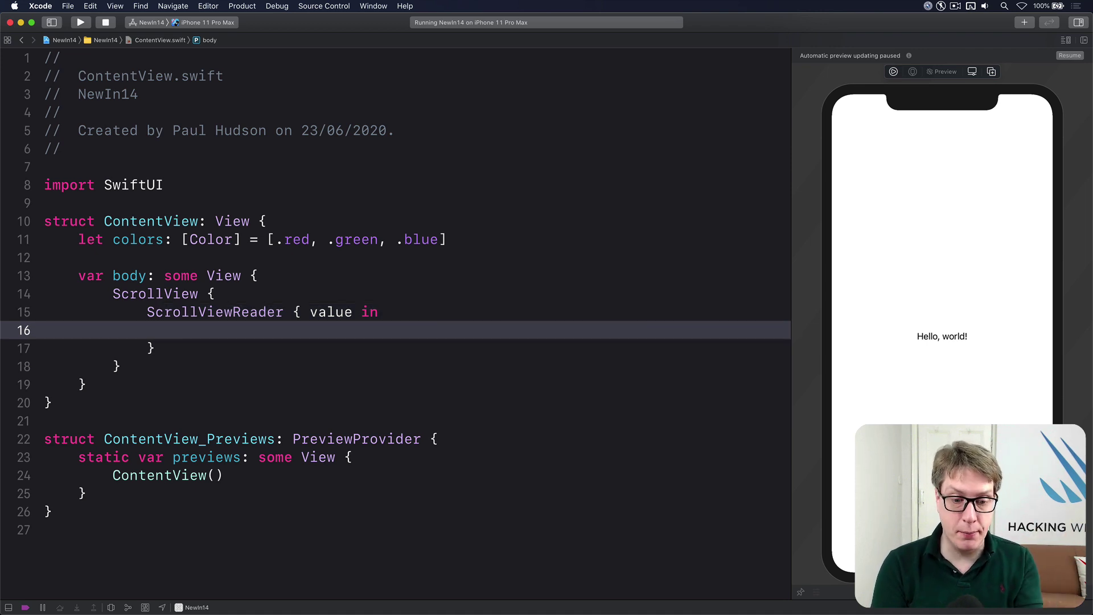
{"action": "type", "text": "Button"}
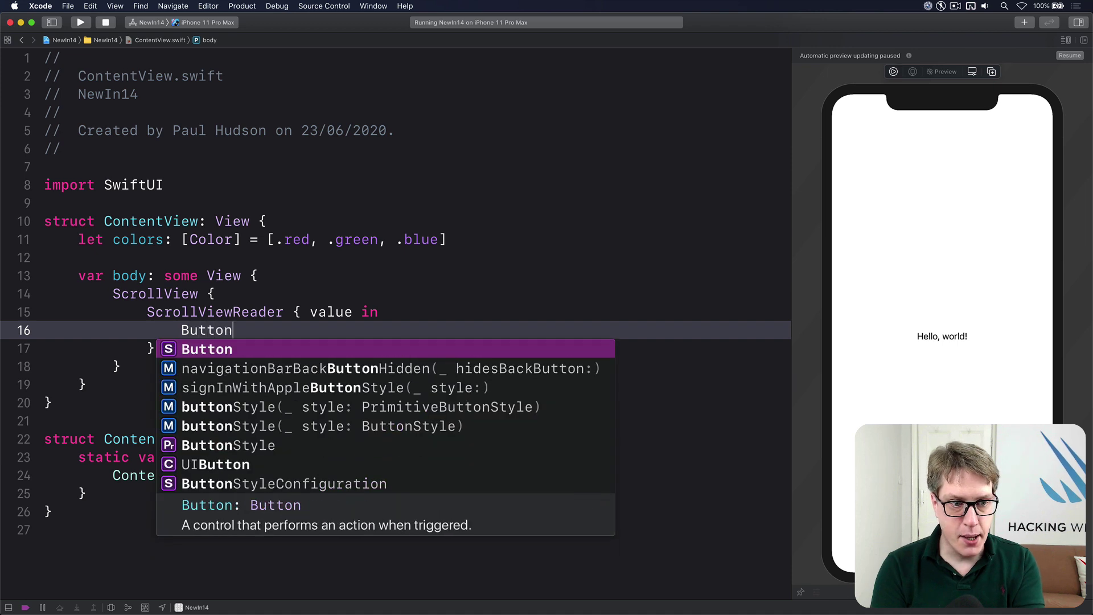
{"action": "type", "text": "(\"Jump to #8"}
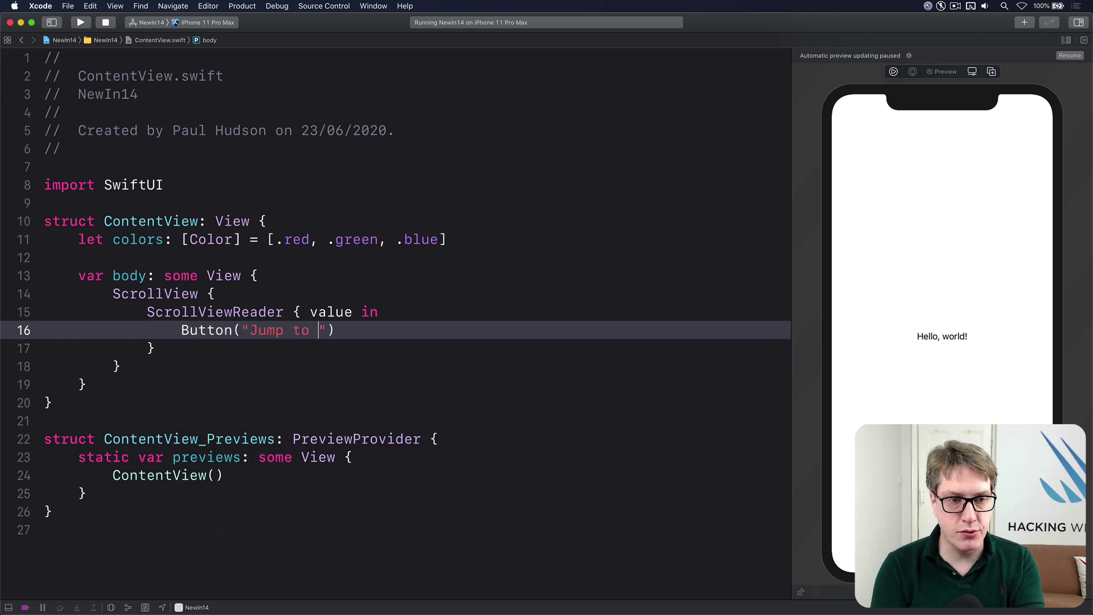
{"action": "type", "text": "\") {"}
- Add a Button("Jump to #8") whose action calls value.scrollTo(8)
{"action": "key", "text": "Return"}
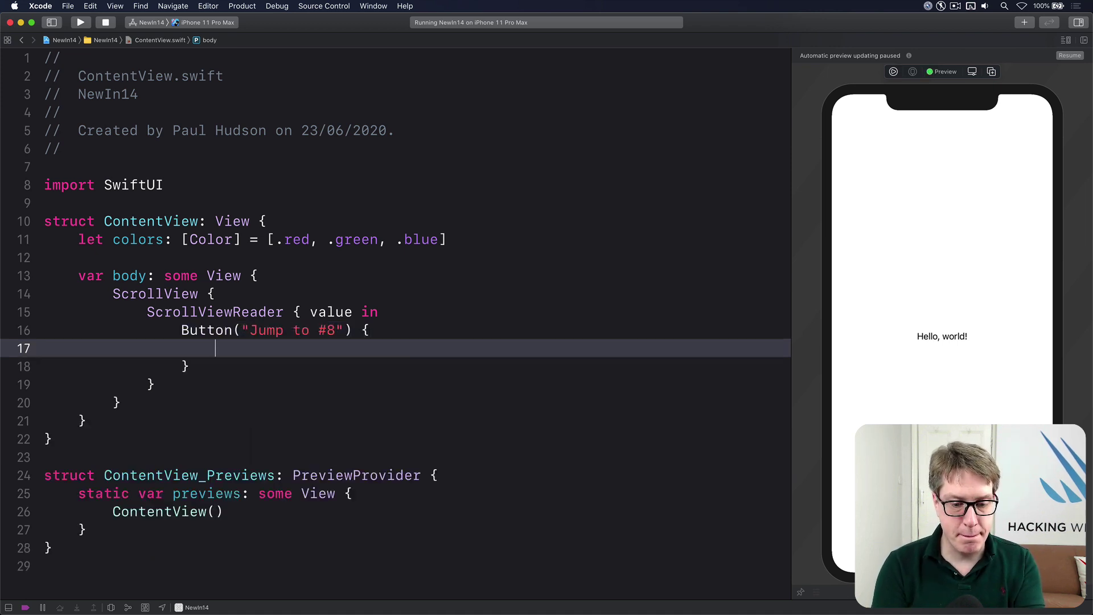
{"action": "type", "text": "value."}
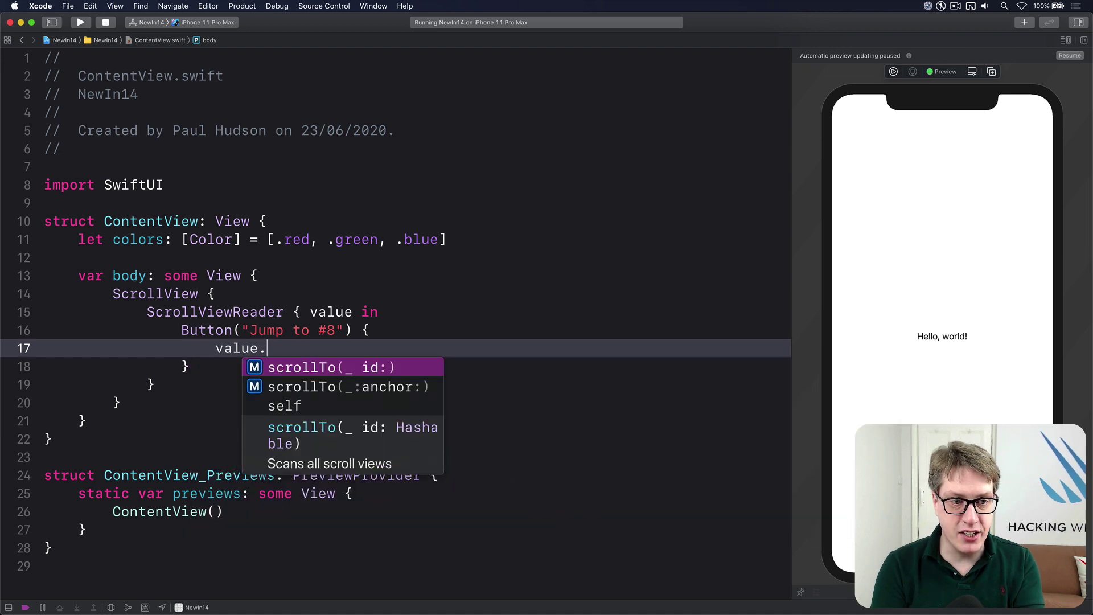
{"action": "type", "text": "scrol"}
{"action": "key", "text": "Return"}
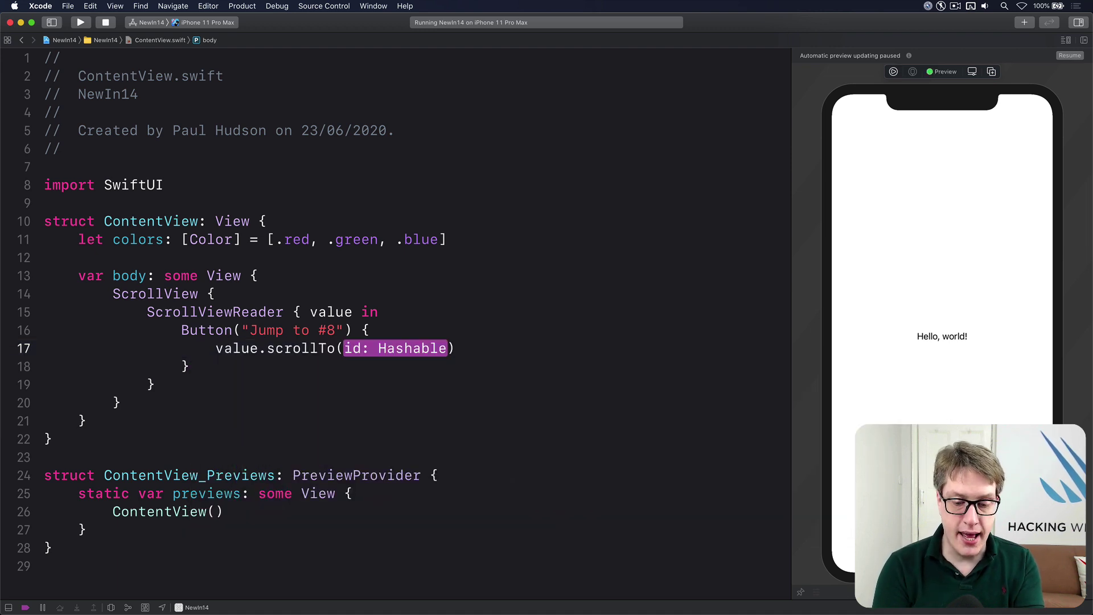
{"action": "type", "text": "8"}
{"action": "key", "text": "shift+Home"}
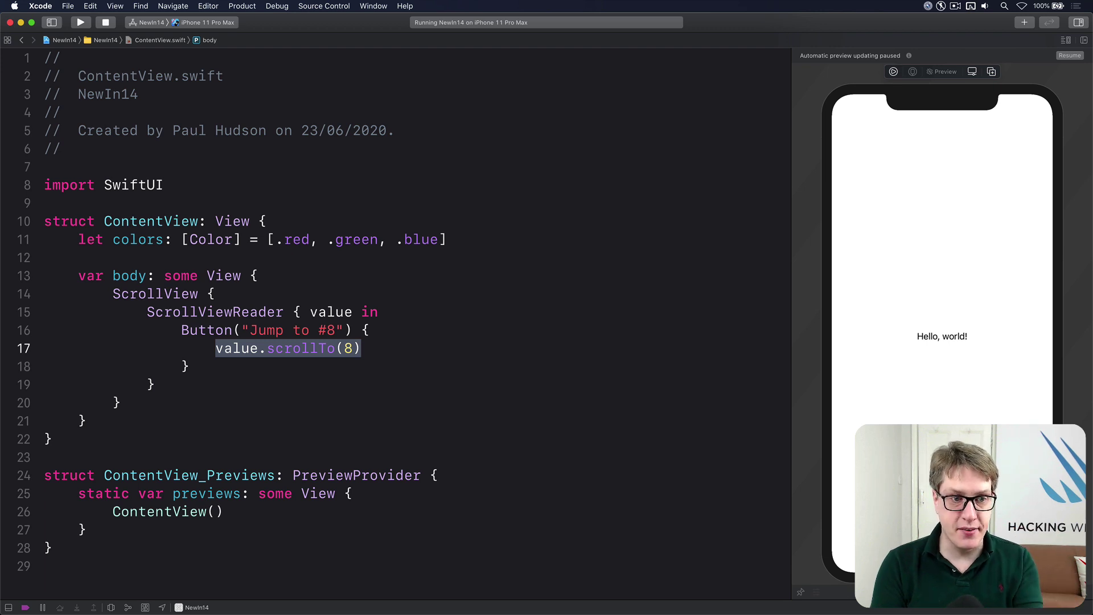
{"action": "key", "text": "Down"}
{"action": "key", "text": "End"}
{"action": "key", "text": "Return"}
{"action": "key", "text": "Return"}
{"action": "type", "text": "For"}
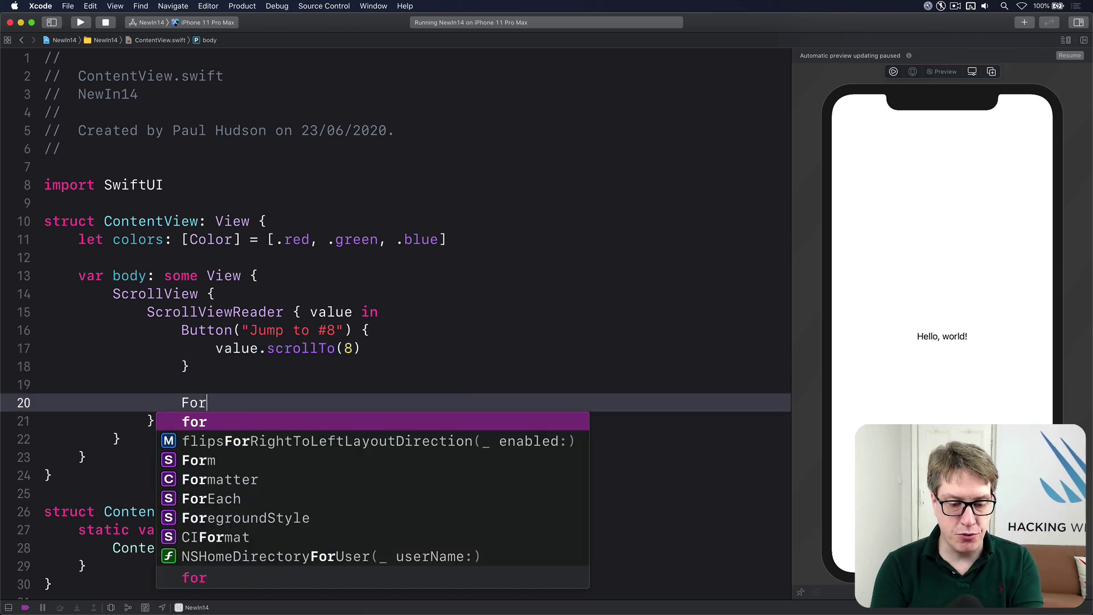
{"action": "type", "text": "Each(0.."}
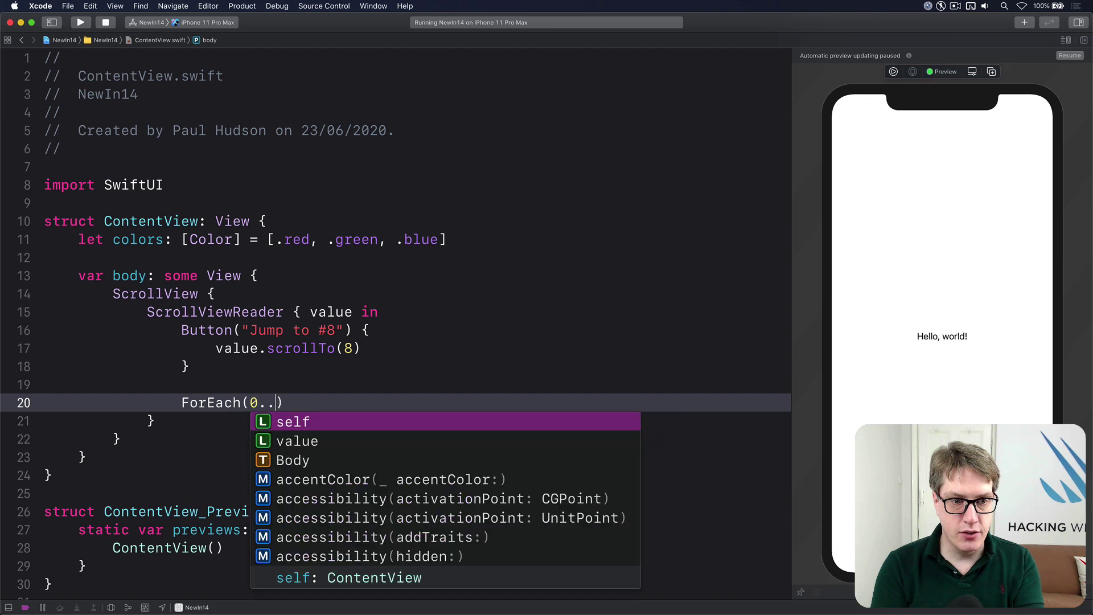
{"action": "type", "text": "<10"}
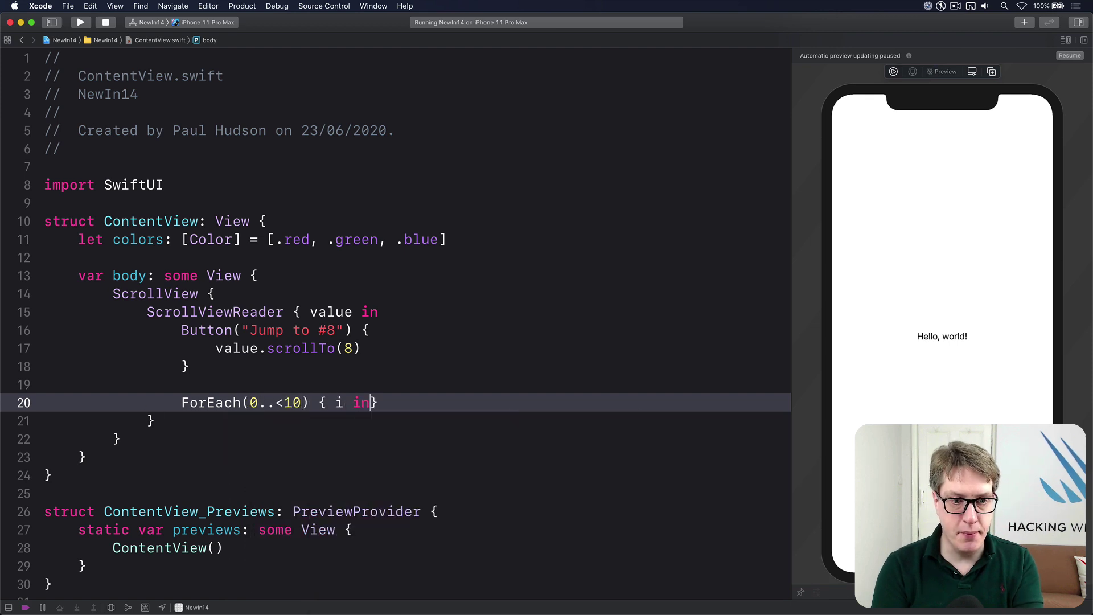
- Fill ForEach with 300×300 Text("Example \(i)") on colors[i % colors.count], tagged .id(i), and run
{"action": "key", "text": "Return"}
{"action": "type", "text": "Text"}
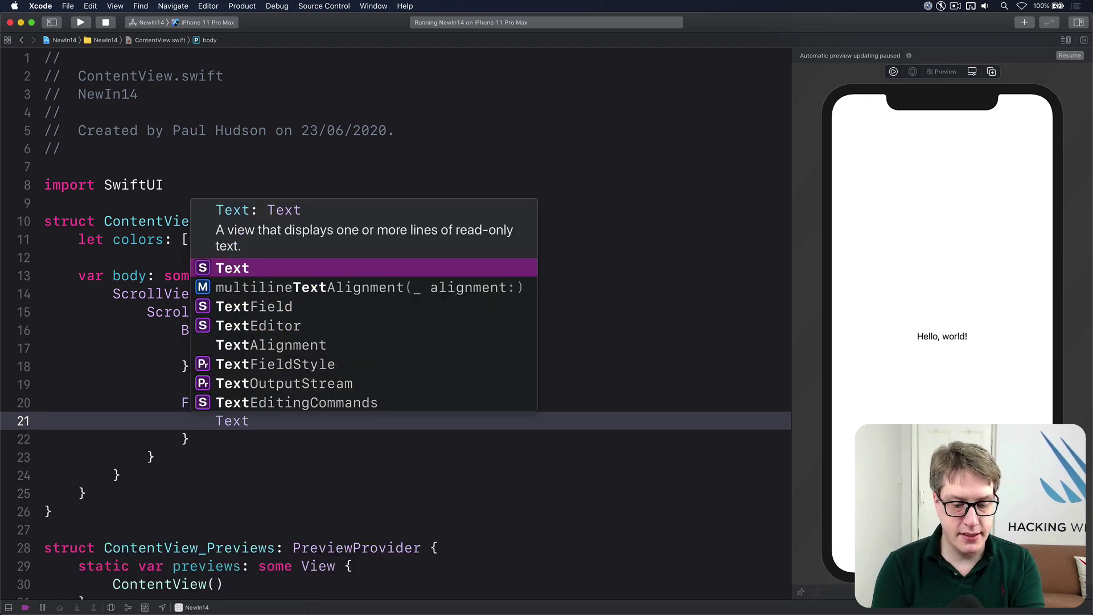
{"action": "type", "text": "(\"Exma"}
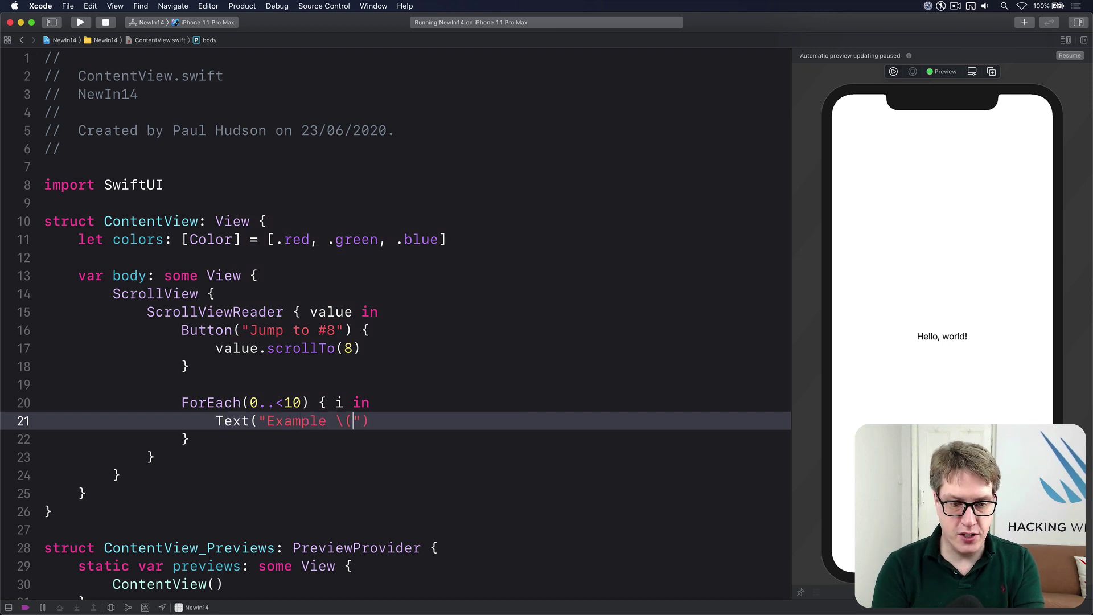
{"action": "type", "text": "i)"}
{"action": "key", "text": "Return"}
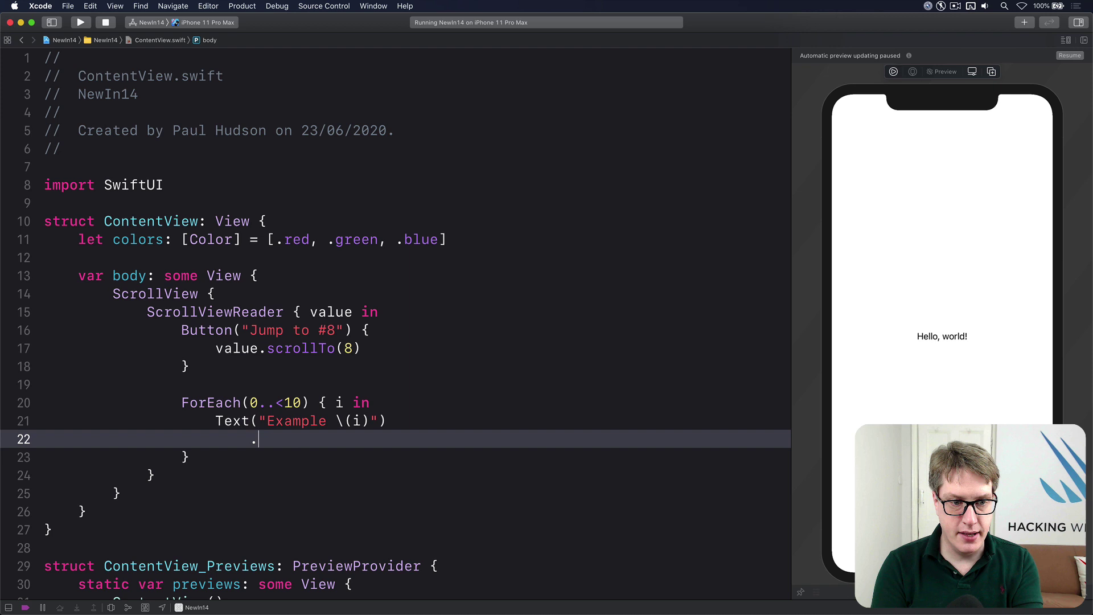
{"action": "type", "text": ".frame(wid"}
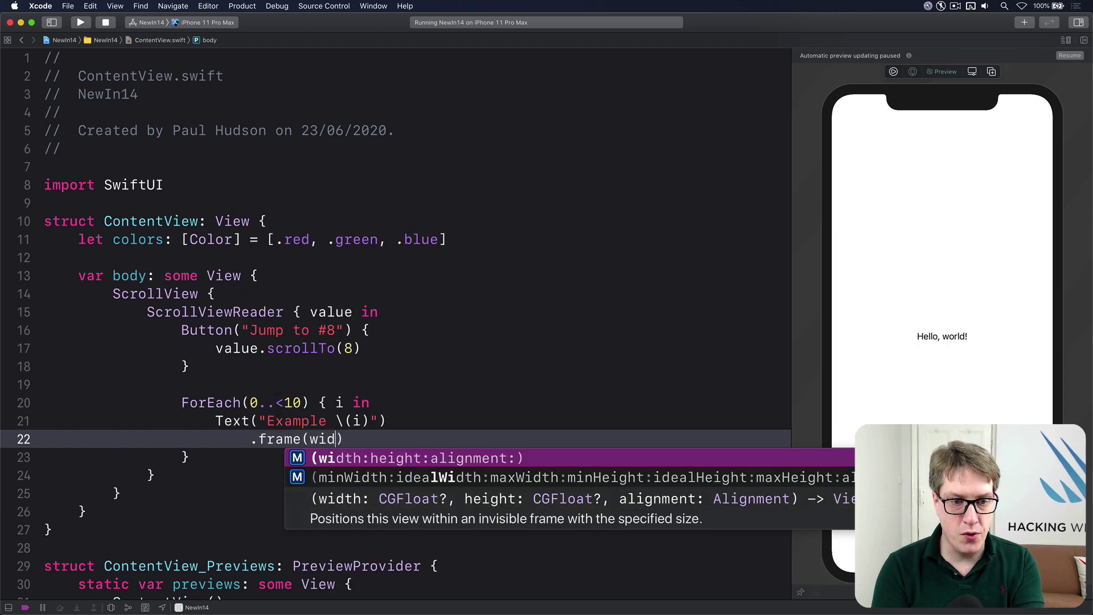
{"action": "type", "text": "th: 300, he"}
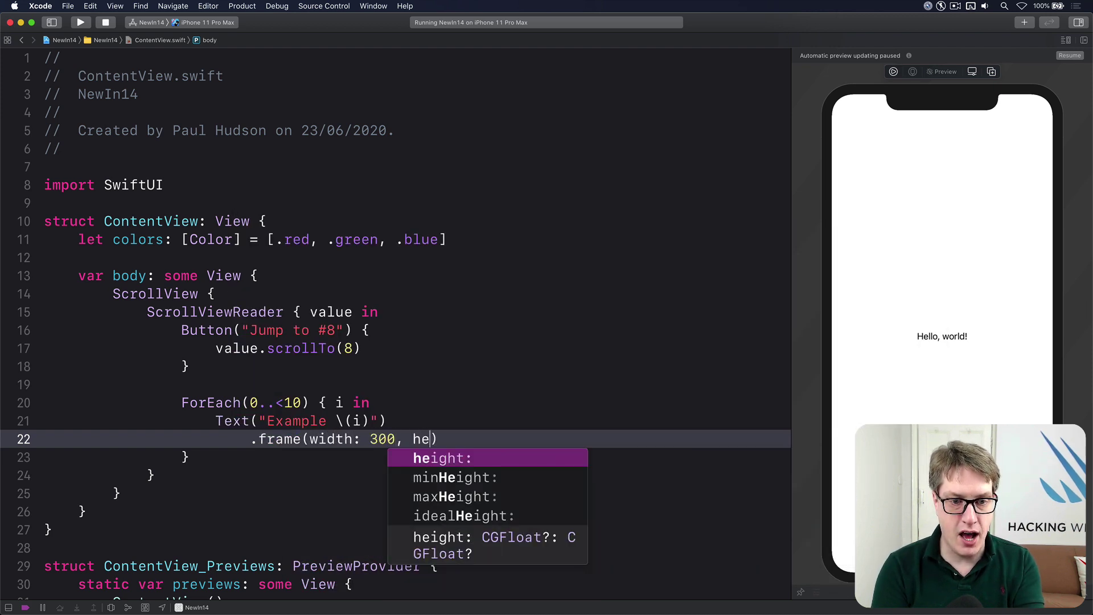
{"action": "type", "text": "ight: 300"}
{"action": "key", "text": "Right"}
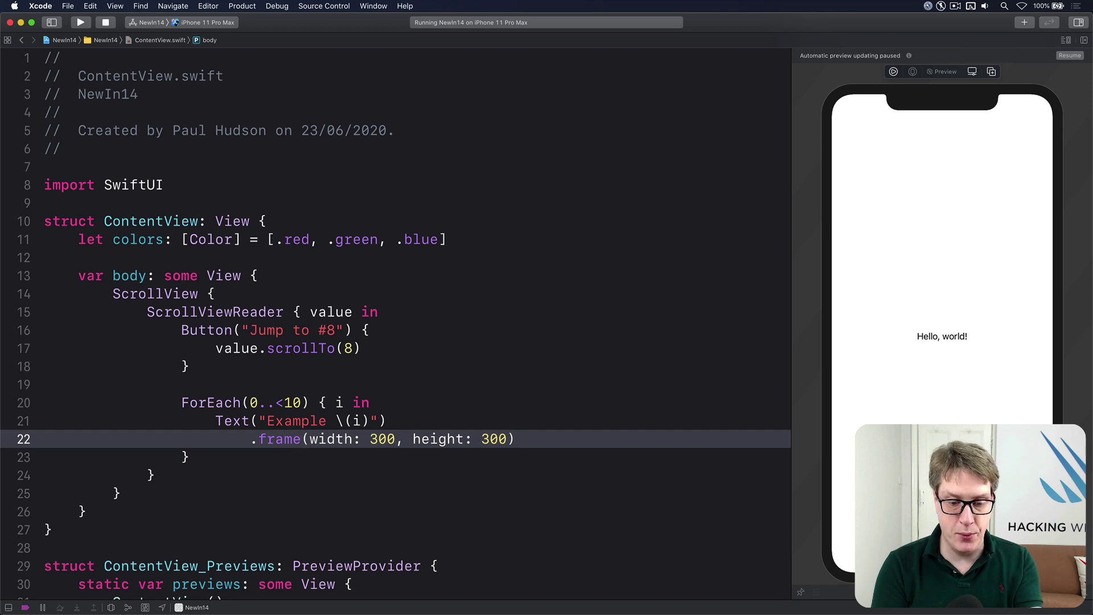
{"action": "key", "text": "Return"}
{"action": "type", "text": ".background"}
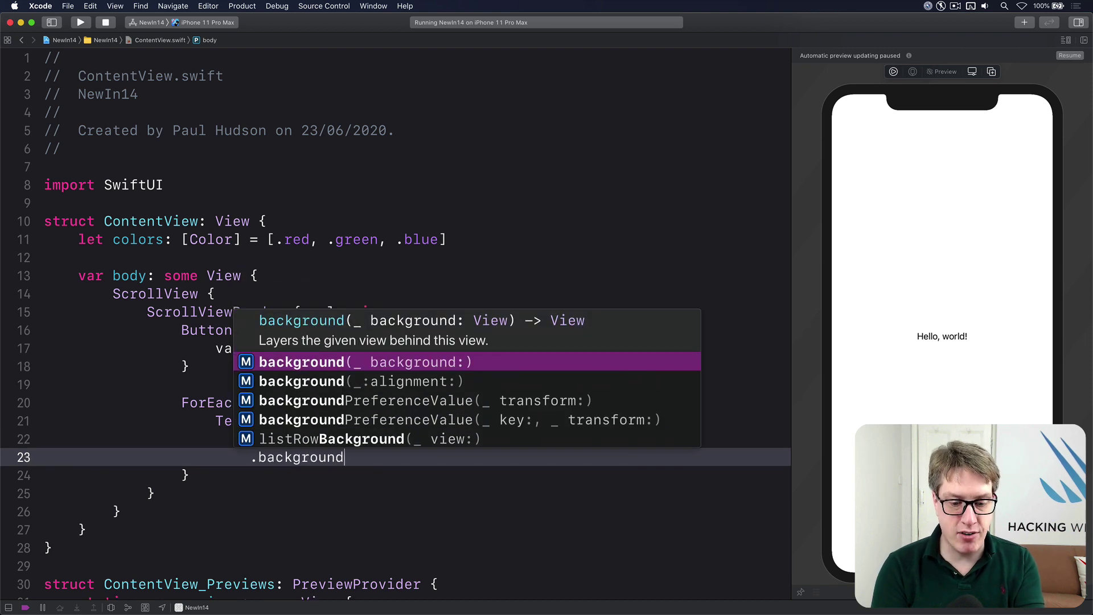
{"action": "type", "text": "(colorsp"}
{"action": "key", "text": "BackSpace"}
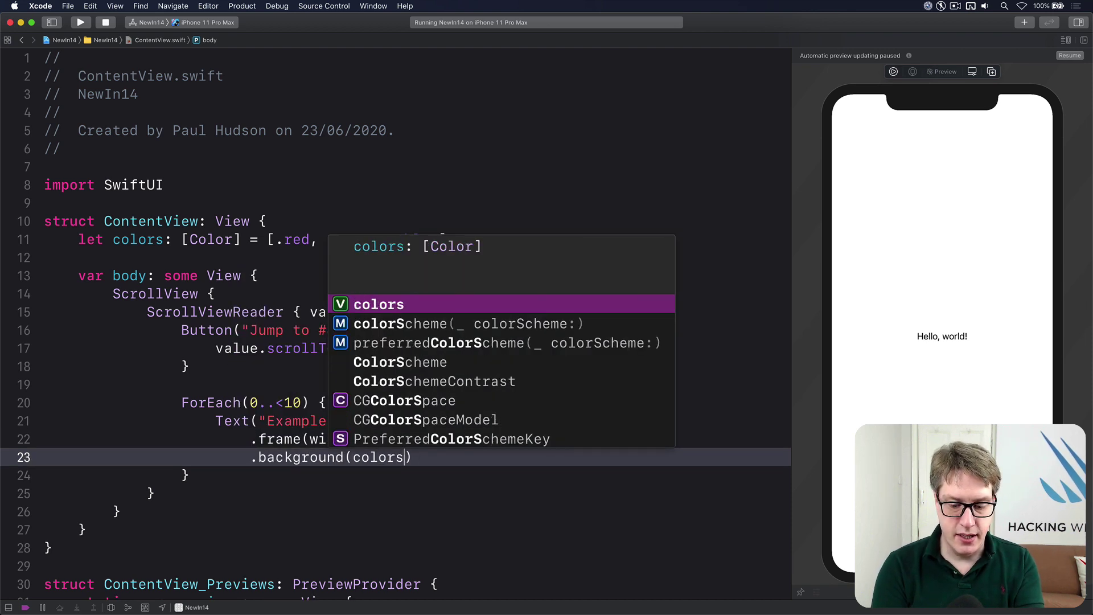
{"action": "type", "text": "[i % colo"}
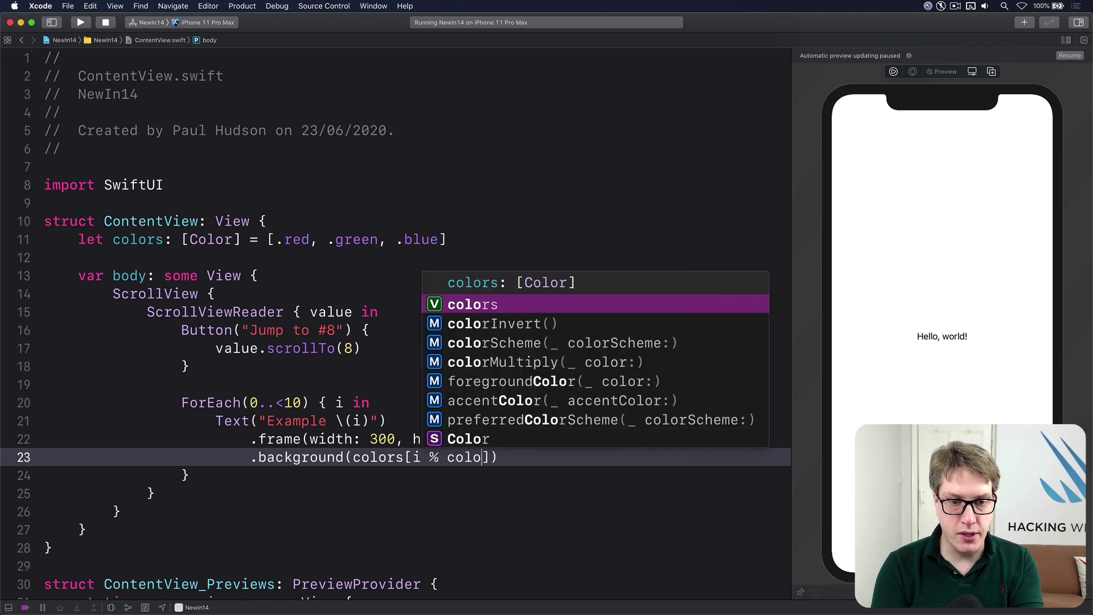
{"action": "type", "text": "rs.count])"}
{"action": "key", "text": "Return"}
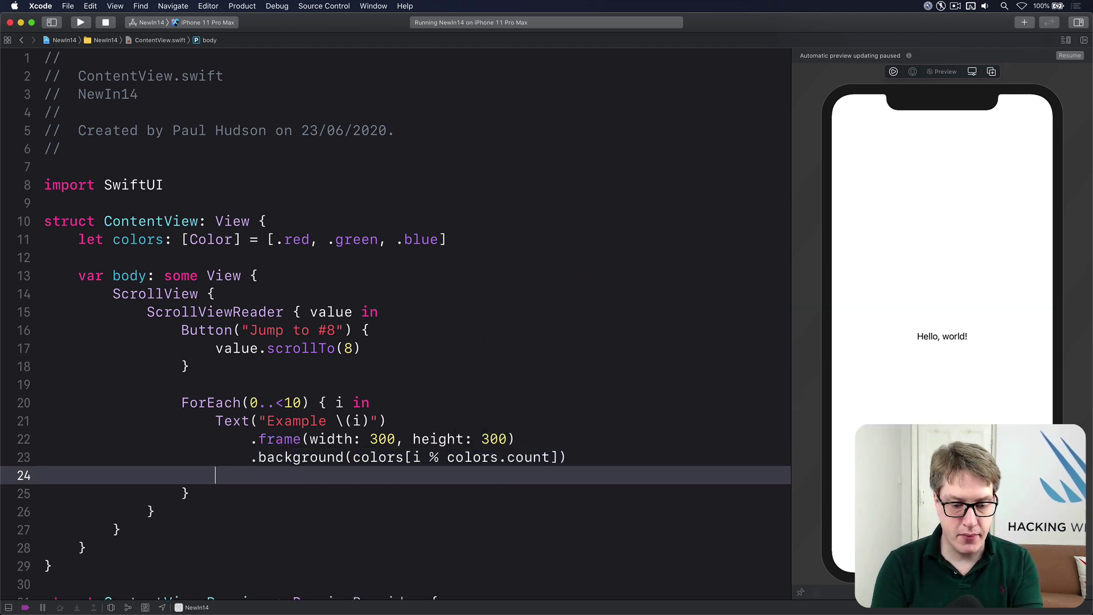
{"action": "type", "text": ".id(i)"}
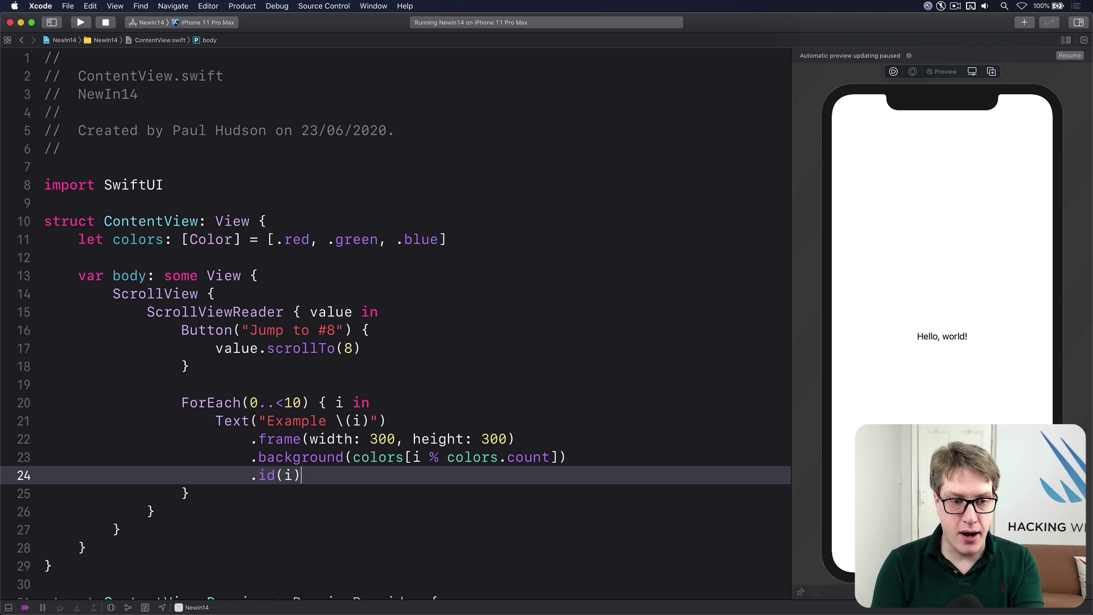
{"action": "key", "text": "super+r"}
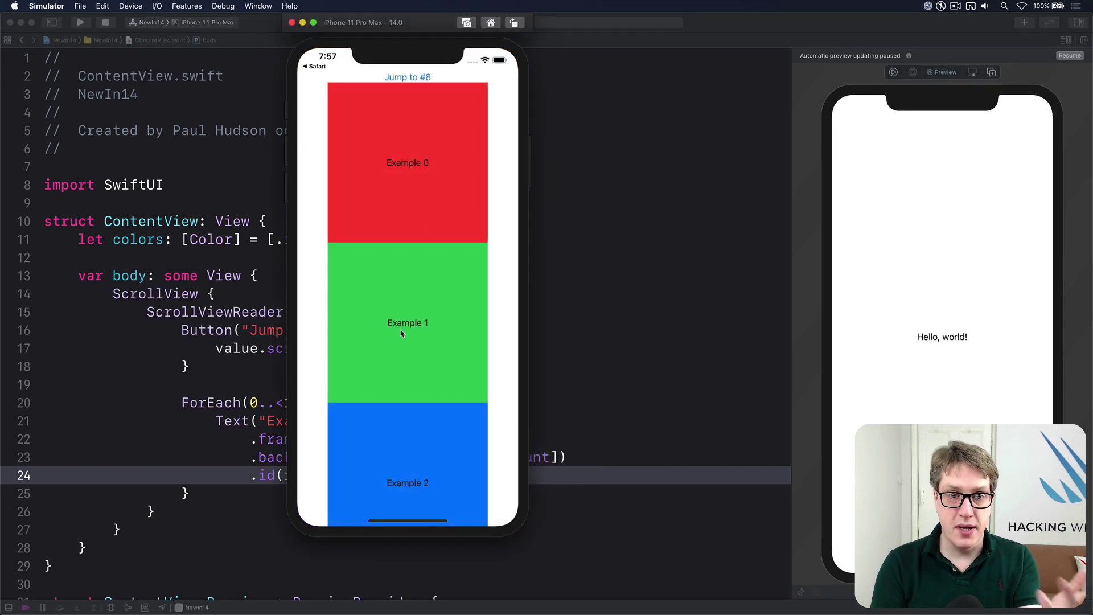
{"action": "scroll", "coordinate": [427, 205], "scroll_direction": "down", "scroll_amount": 5}
{"action": "scroll", "coordinate": [418, 188], "scroll_direction": "down", "scroll_amount": 5}
{"action": "scroll", "coordinate": [418, 188], "scroll_direction": "up", "scroll_amount": 10}
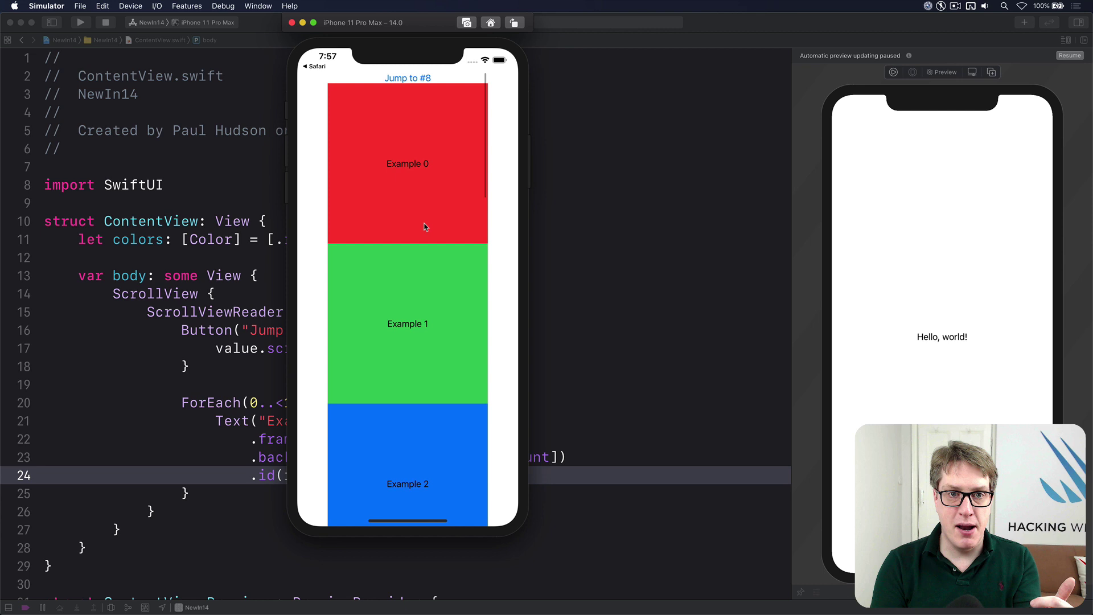
- Tap Jump to #8 twice in the Simulator, landing on Example 8 each time
{"action": "left_click", "coordinate": [405, 78]}
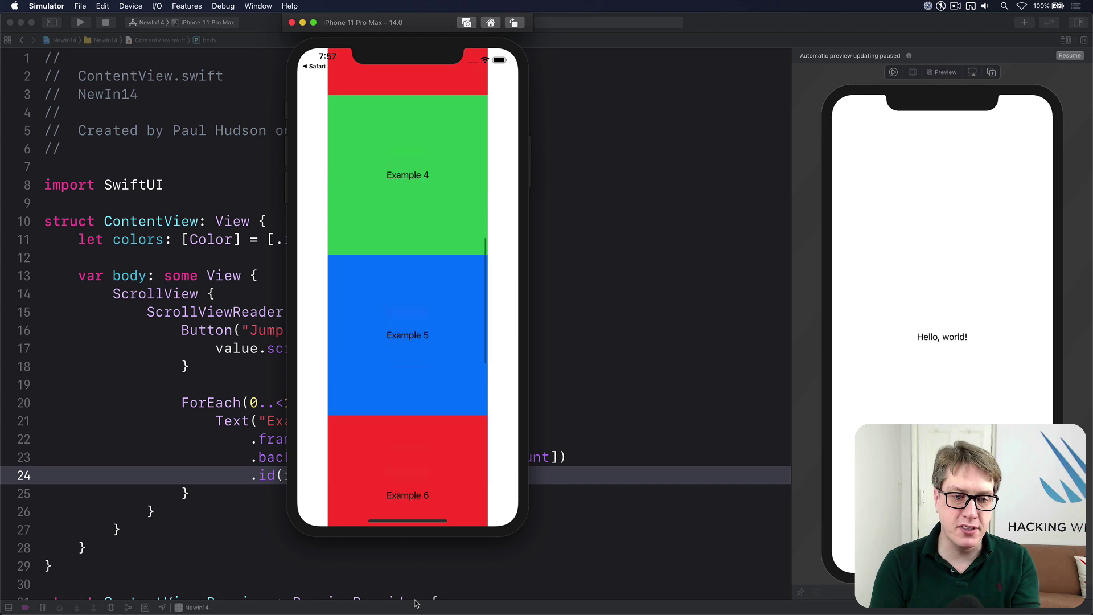
{"action": "scroll", "coordinate": [417, 271], "scroll_direction": "up", "scroll_amount": 10}
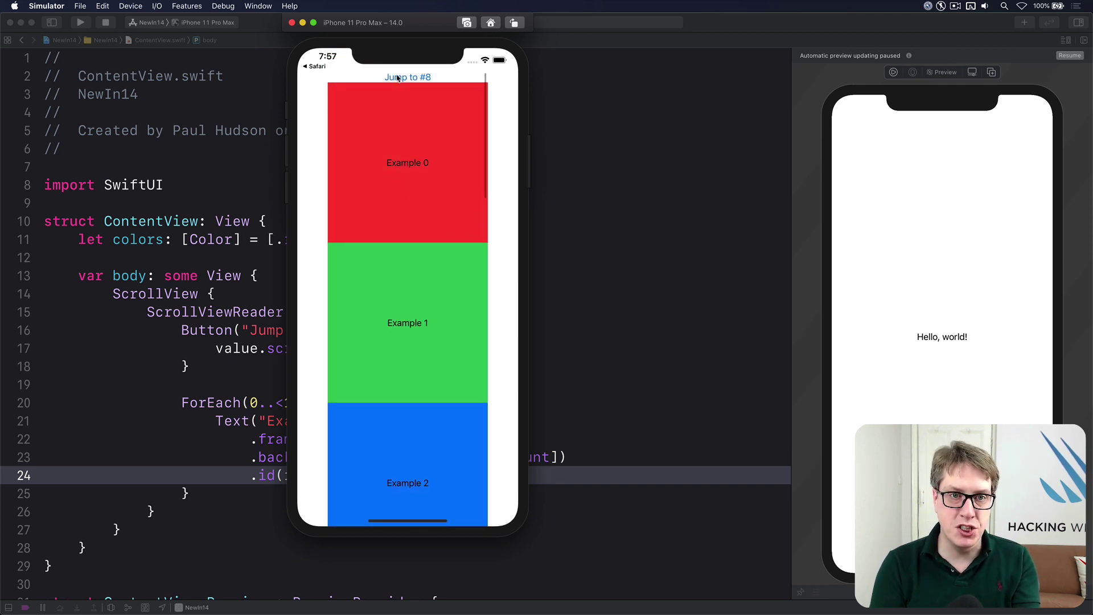
{"action": "left_click", "coordinate": [397, 78]}
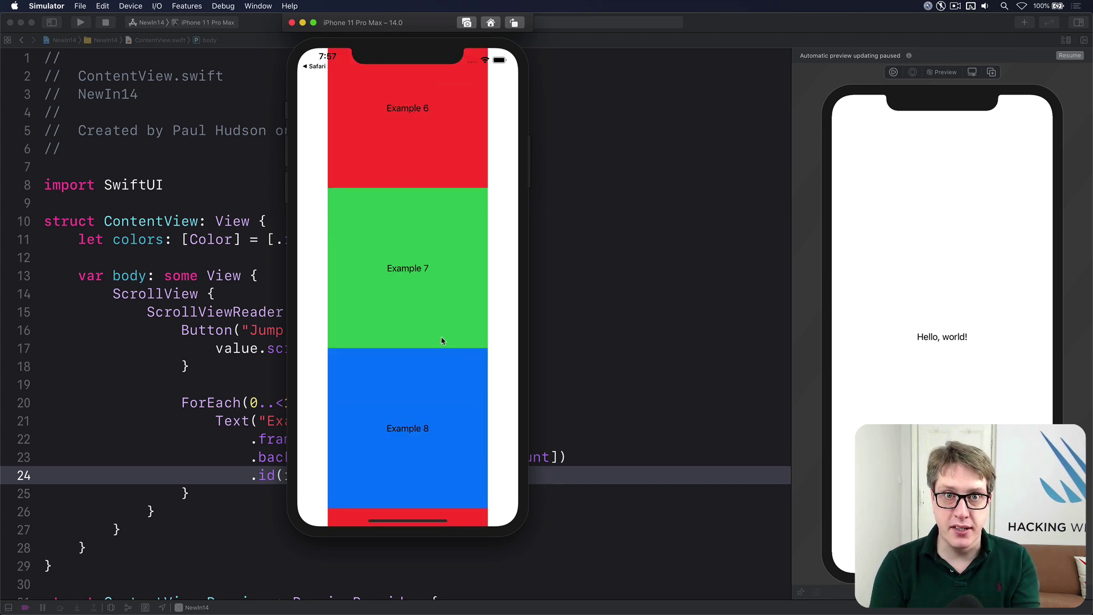
- Add an anchor argument to scrollTo(8), rebuild, and retest Jump to #8
{"action": "left_click", "coordinate": [610, 329]}
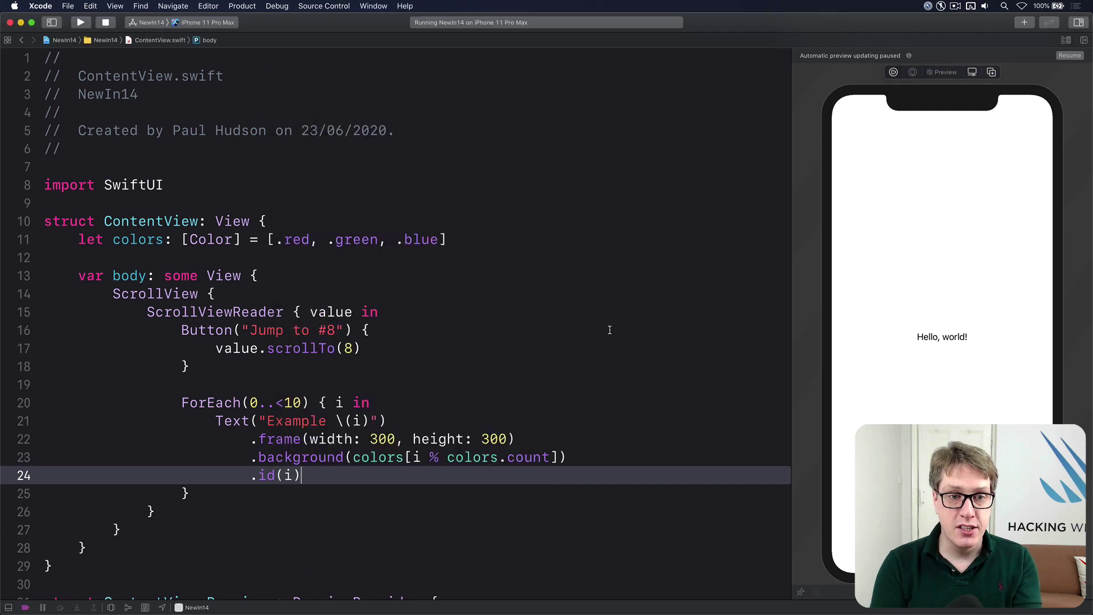
{"action": "left_click", "coordinate": [404, 346]}
{"action": "type", "text": ","}
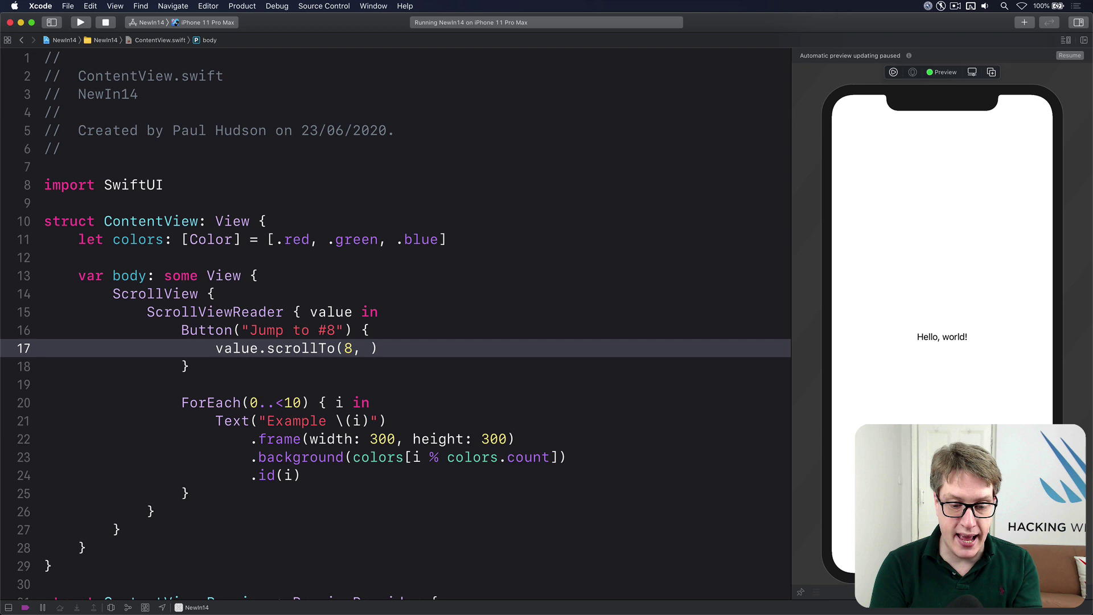
{"action": "type", "text": "anchor: ."}
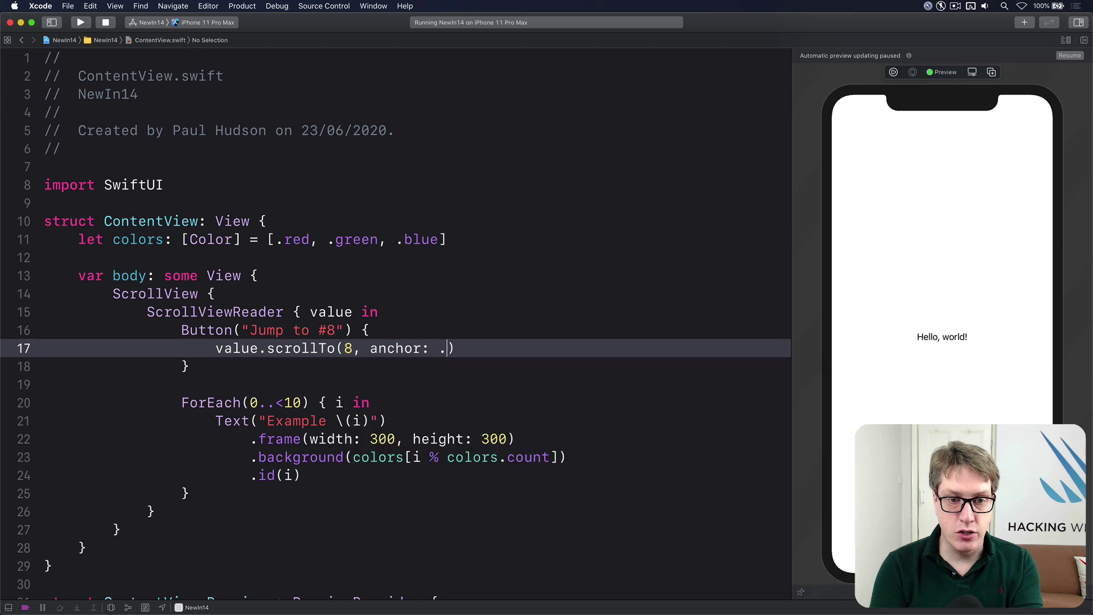
{"action": "type", "text": "top"}
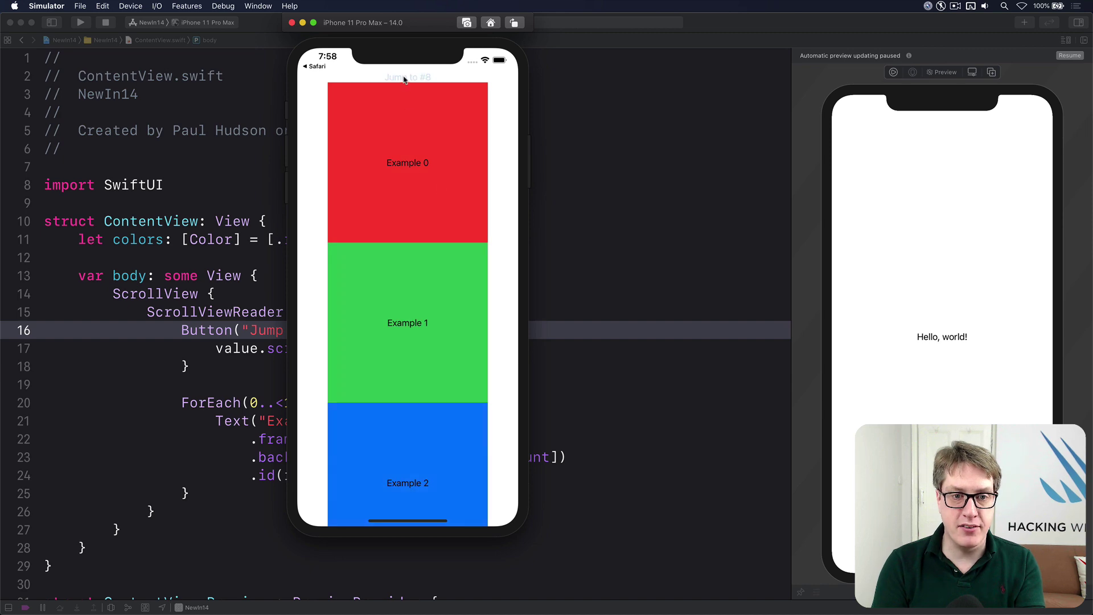
{"action": "left_click", "coordinate": [405, 79]}
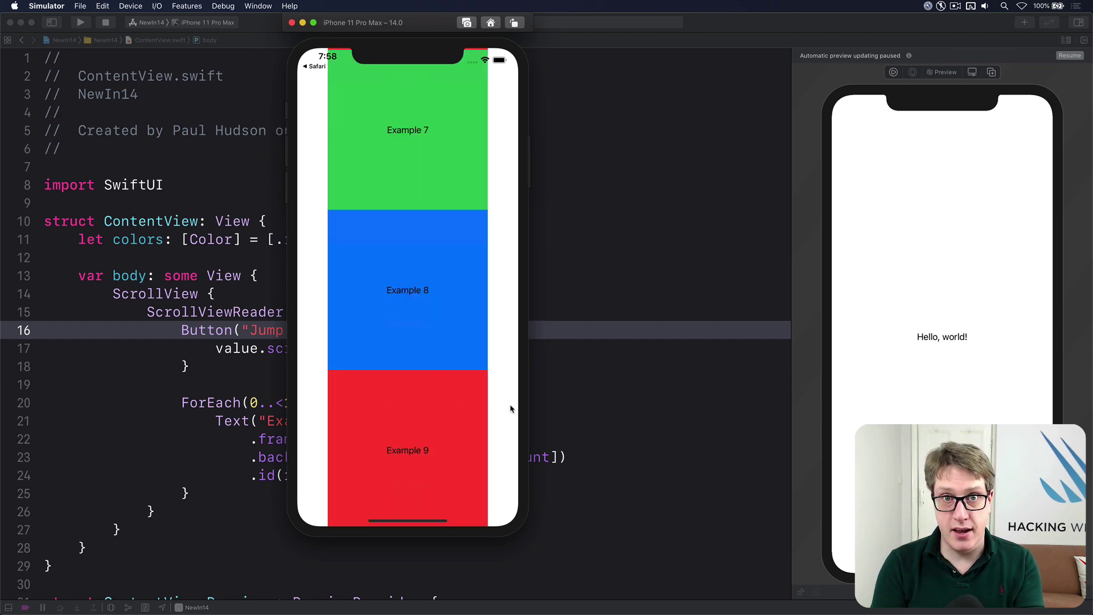